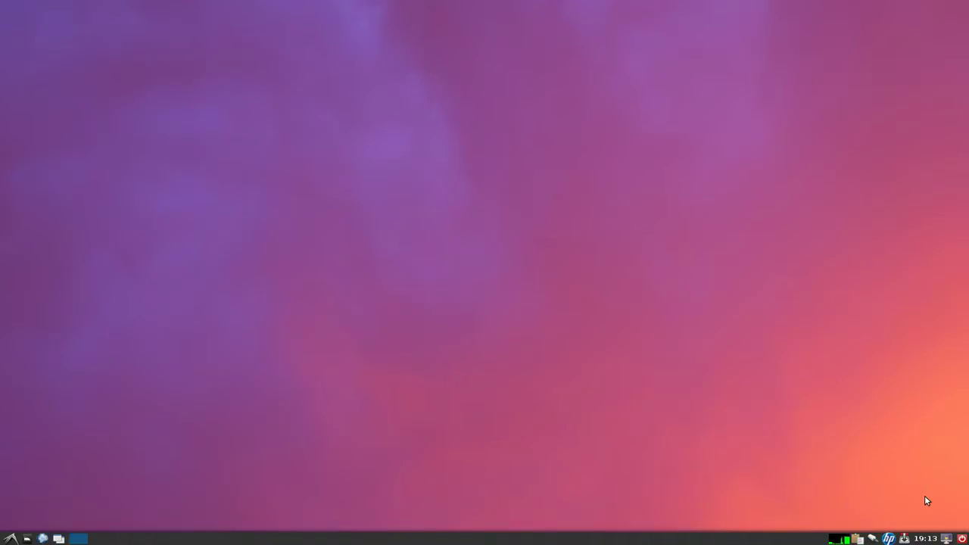
Step: Open the Digital Clock settings and place the cursor in the clock format
right_click(924, 540)
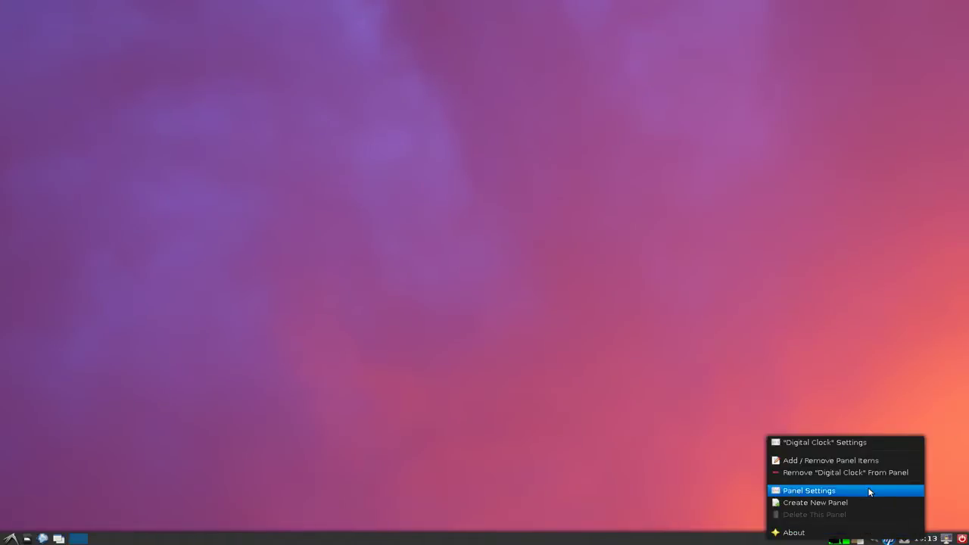
click(856, 446)
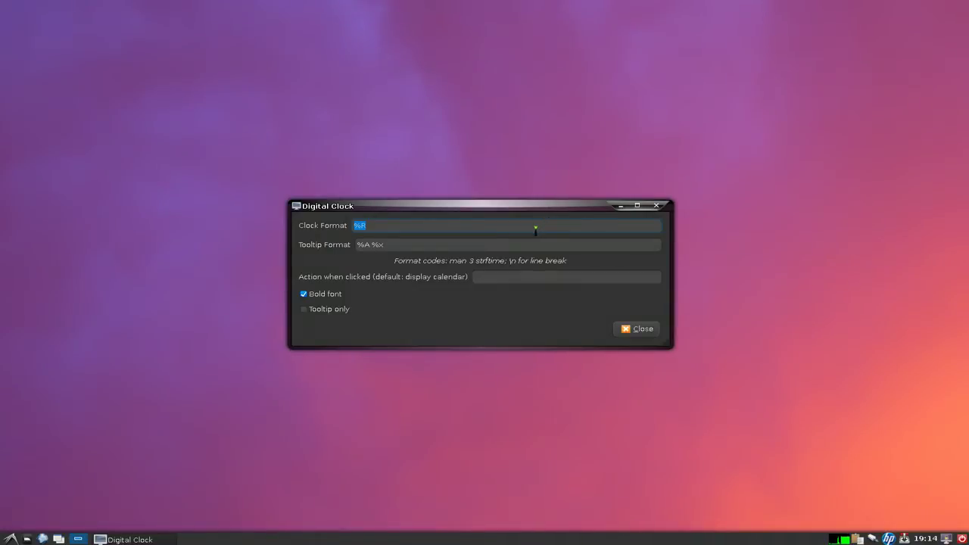
click(536, 229)
Step: Open a new tab in the drop-down terminal and show the manual page with man 3 strftime
key(F12)
key(ctrl+shift+t)
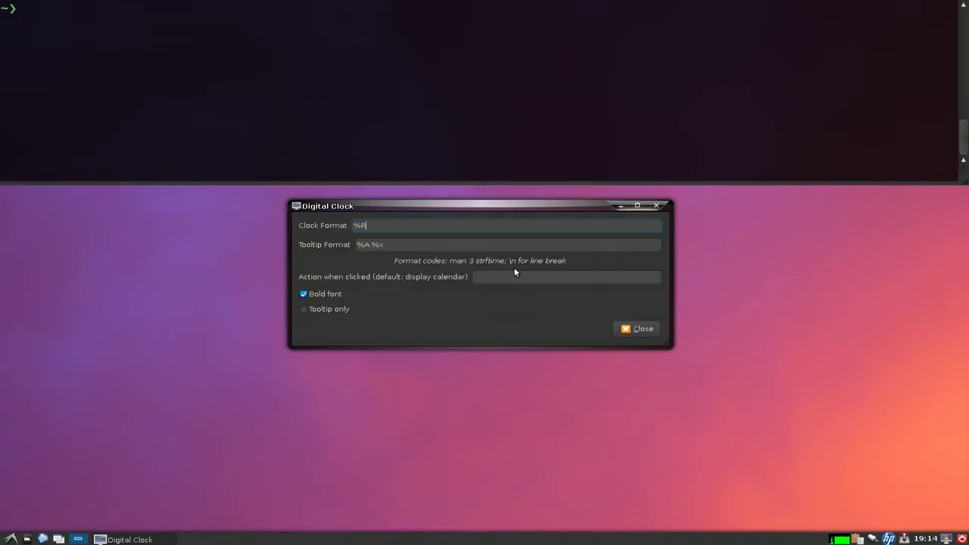
text(man 3 strftime)
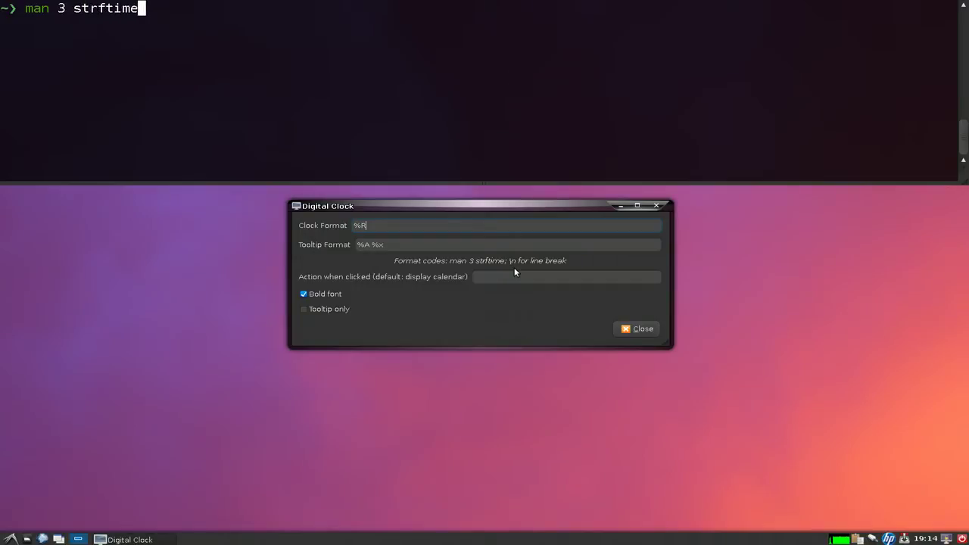
key(Return)
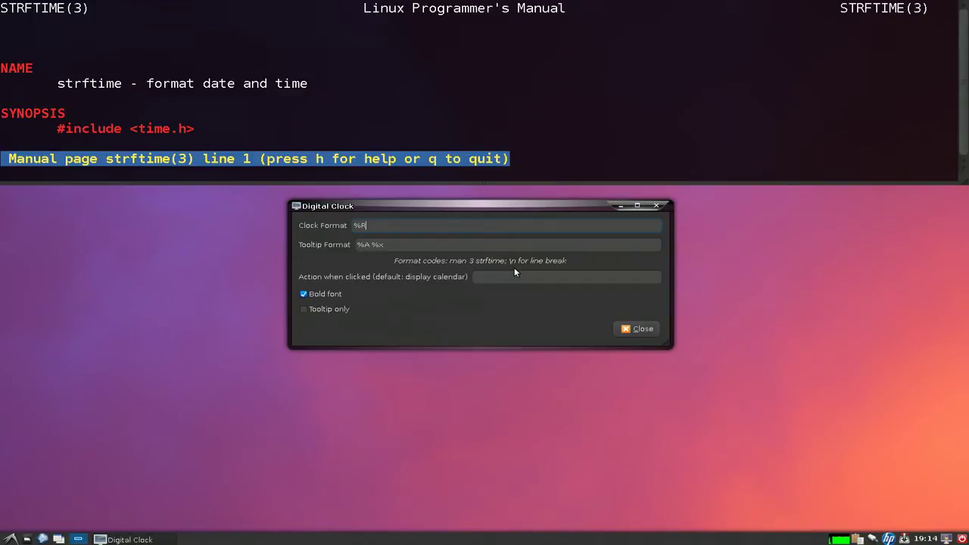
Step: Examine the strftime manual's format codes for abbreviated and full weekday and month names
key(Down)
key(Down)
key(Down)
key(Down)
key(Down)
key(Down)
key(Down)
key(Down)
key(Down)
key(Down)
key(Down)
key(Down)
key(Down)
key(Down)
key(Down)
key(Down)
key(Down)
key(Down)
key(Down)
key(Down)
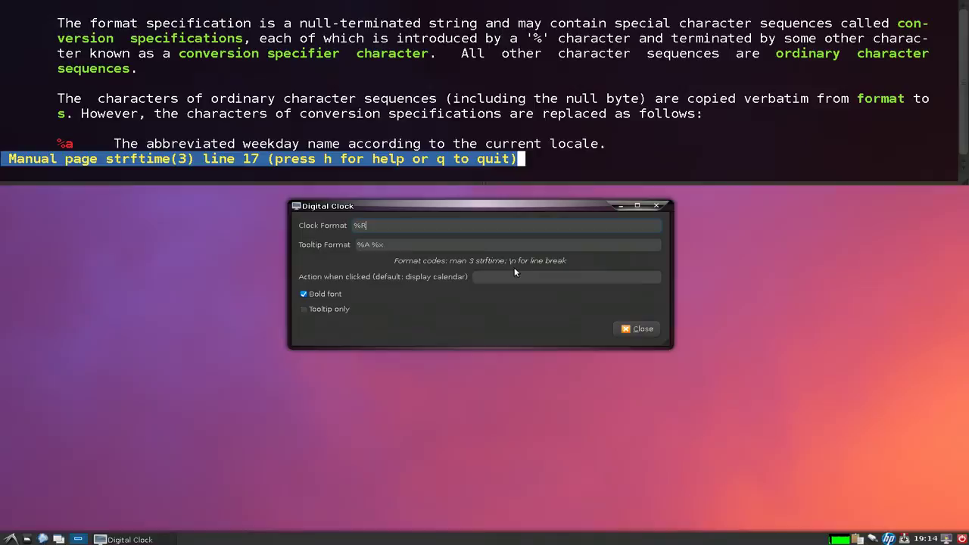
key(Down)
key(Down)
key(Down)
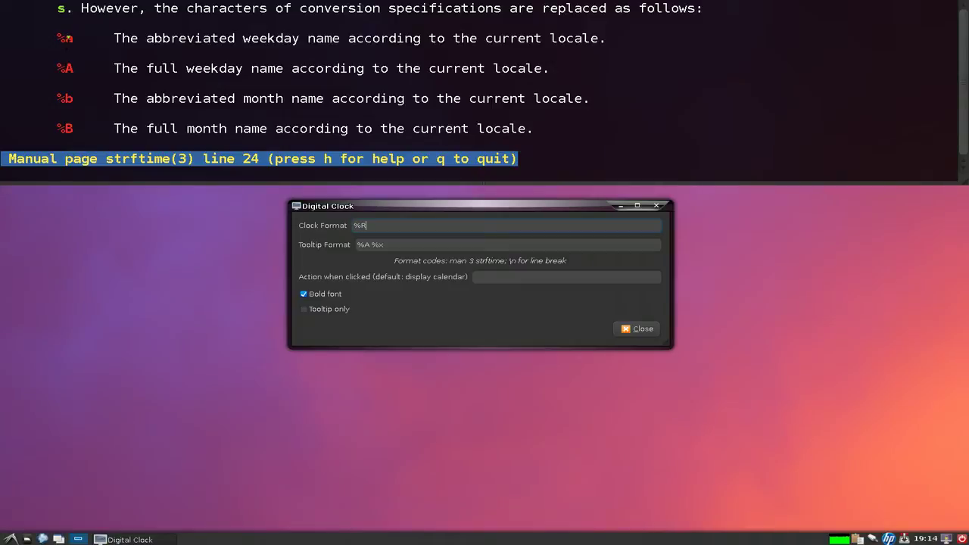
double_click(66, 39)
click(62, 66)
drag(138, 129, 261, 129)
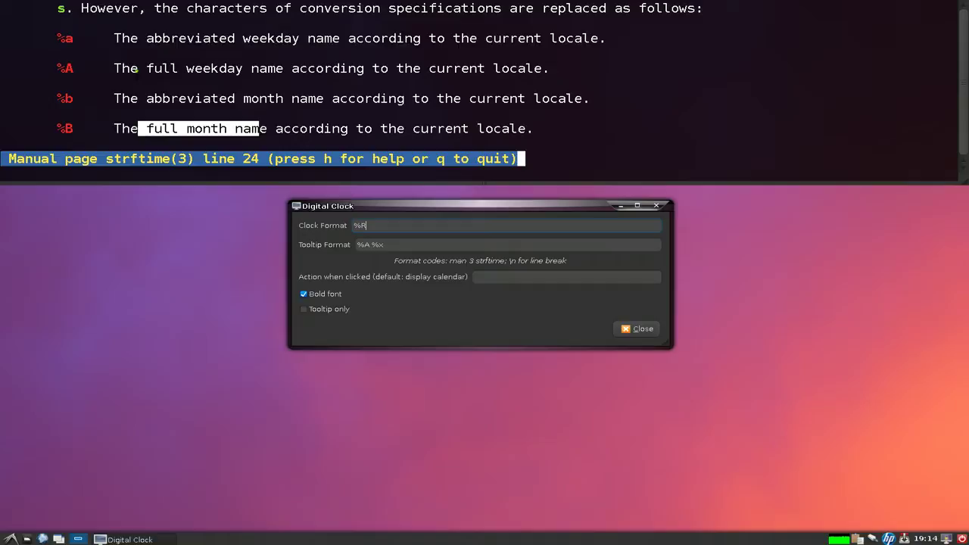
click(154, 69)
drag(156, 69, 243, 69)
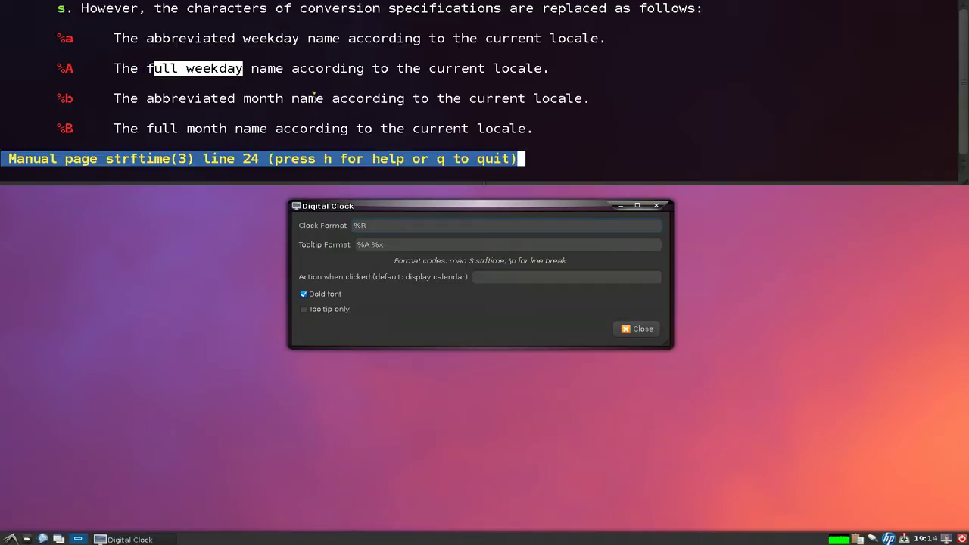
click(322, 95)
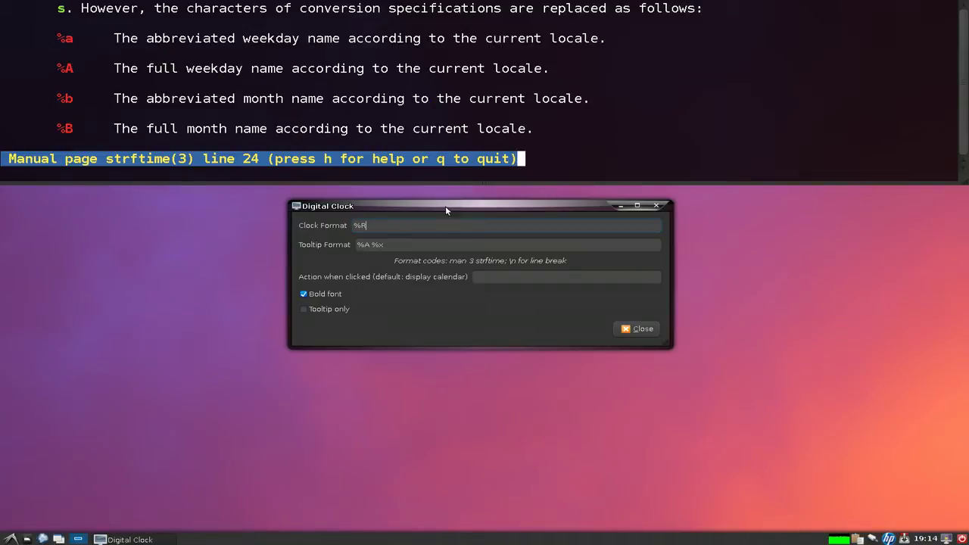
Step: Append the full weekday code %A to the clock format and close the clock settings
click(416, 226)
text(%A)
click(625, 333)
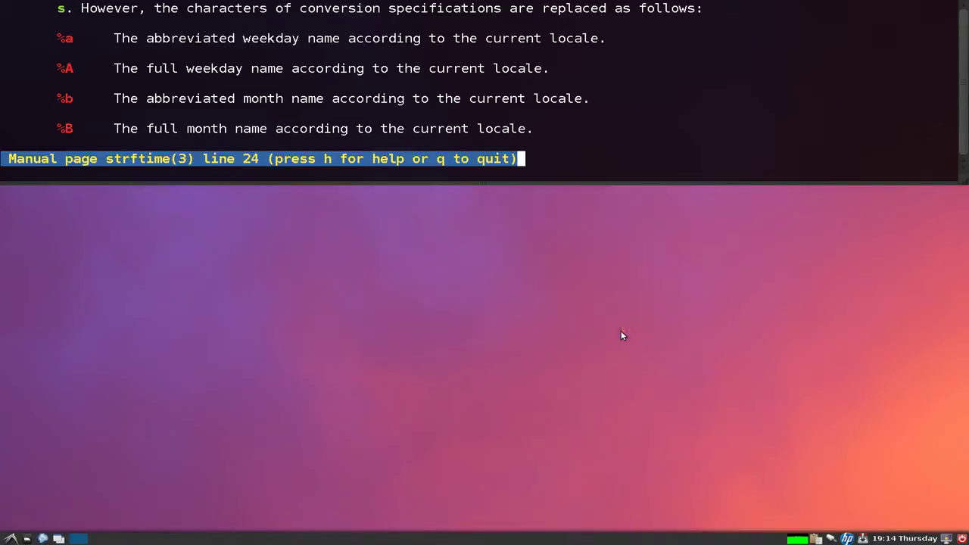
Step: Reopen the Digital Clock settings, append the abbreviated month code %b to the clock format, and close them
right_click(898, 540)
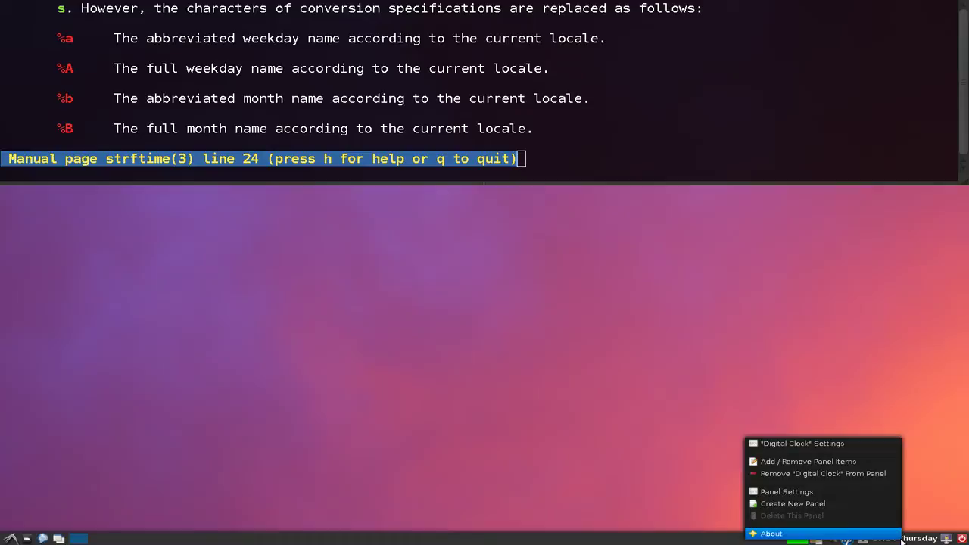
click(841, 443)
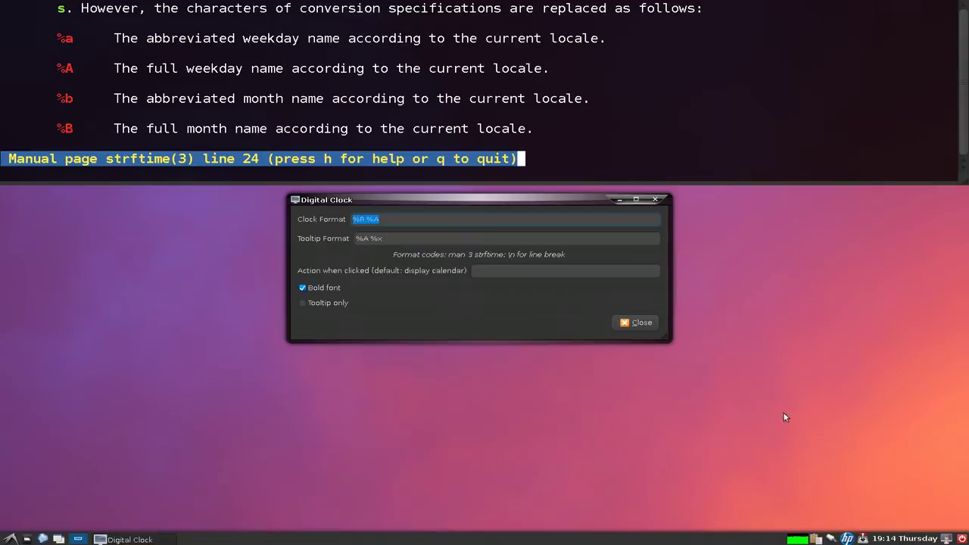
click(477, 222)
text(%b)
click(638, 327)
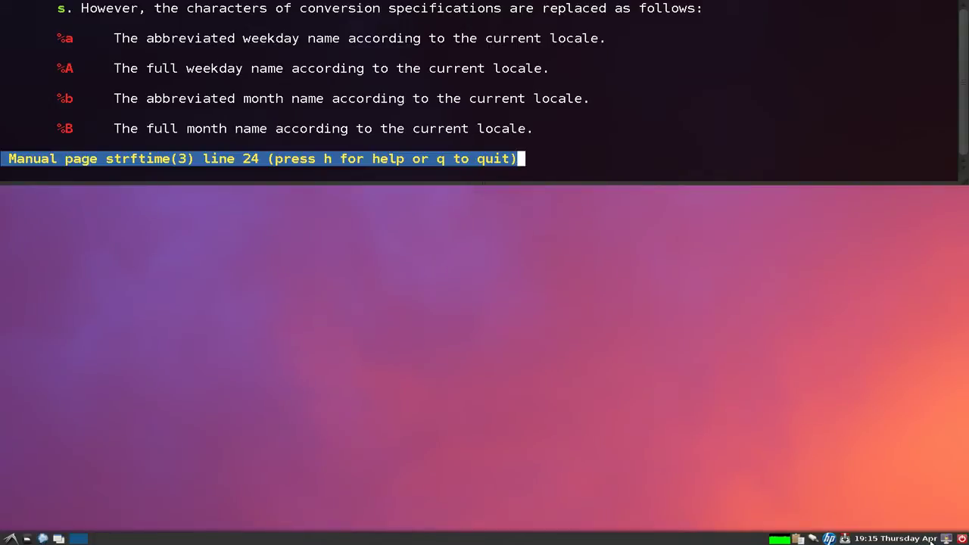
Step: Examine the strftime manual's remaining format codes down to the one for time in a.m. or p.m. notation
mouse_move(932, 540)
key(Down)
key(Down)
key(Down)
key(Down)
key(Down)
key(Down)
key(Down)
key(Down)
key(Down)
key(Down)
key(Down)
key(Down)
key(Down)
key(Down)
key(Down)
key(Down)
key(Down)
key(Down)
key(Down)
key(Down)
key(Down)
key(Down)
key(Down)
key(Down)
key(Down)
key(Down)
key(Down)
key(Down)
key(Down)
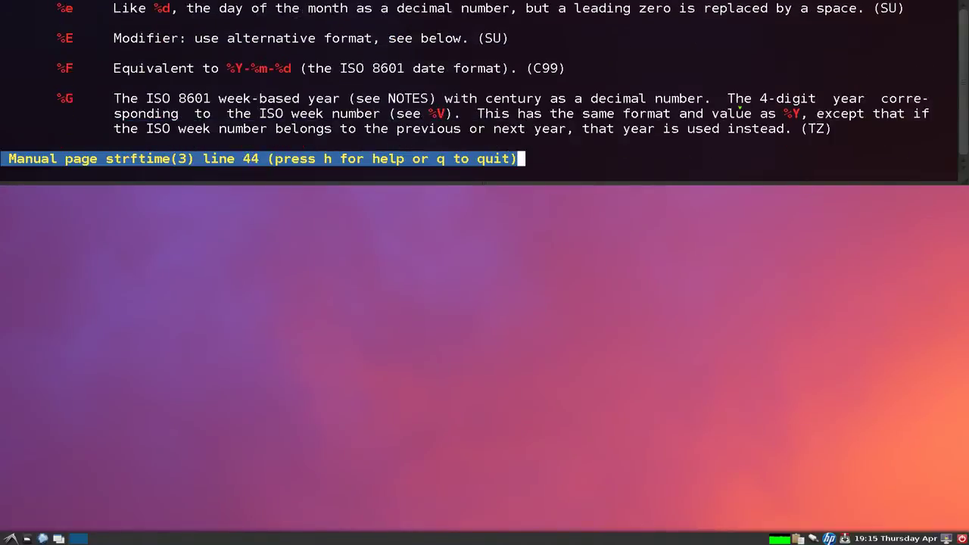
key(Down)
key(Down)
key(Down)
key(Down)
key(Down)
key(Down)
key(Down)
key(Down)
key(Down)
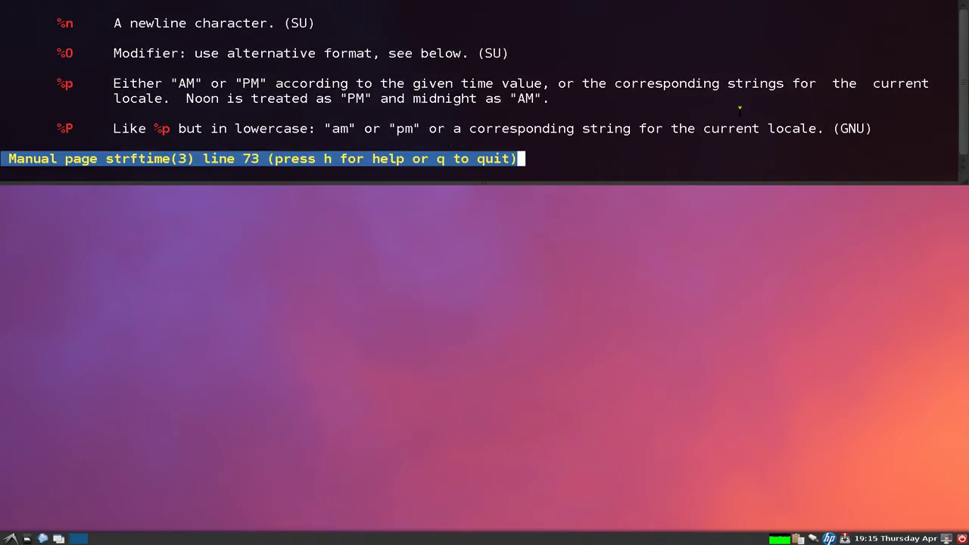
key(Down)
key(Down)
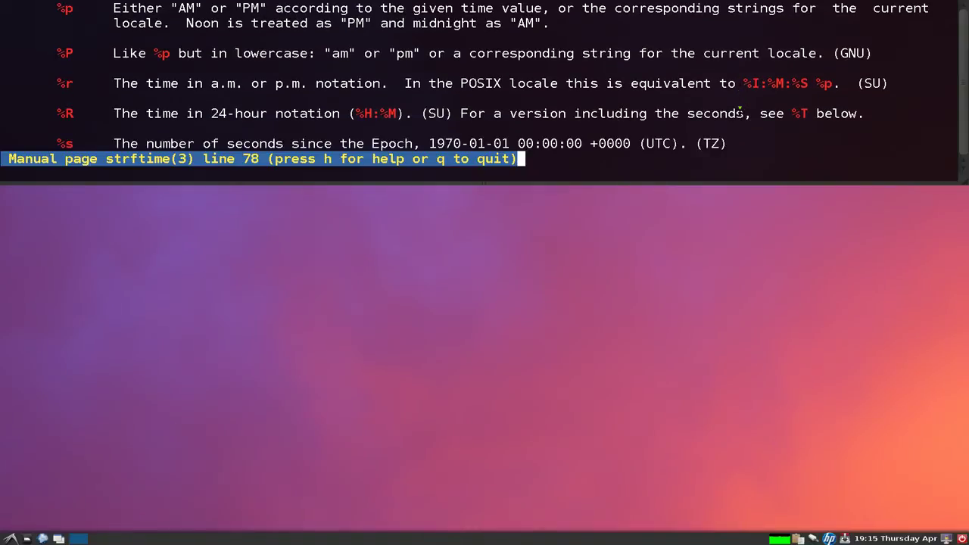
double_click(65, 83)
click(107, 85)
drag(107, 85, 375, 85)
Step: Replace the entire Digital Clock format with %r and close the clock settings
right_click(917, 540)
click(854, 444)
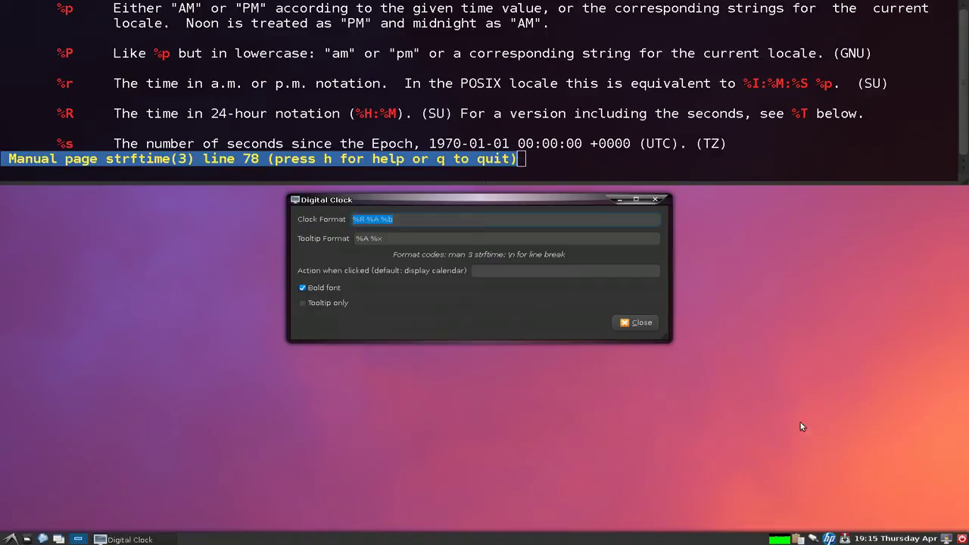
click(458, 220)
drag(462, 219, 220, 212)
key(BackSpace)
text(%r)
click(640, 323)
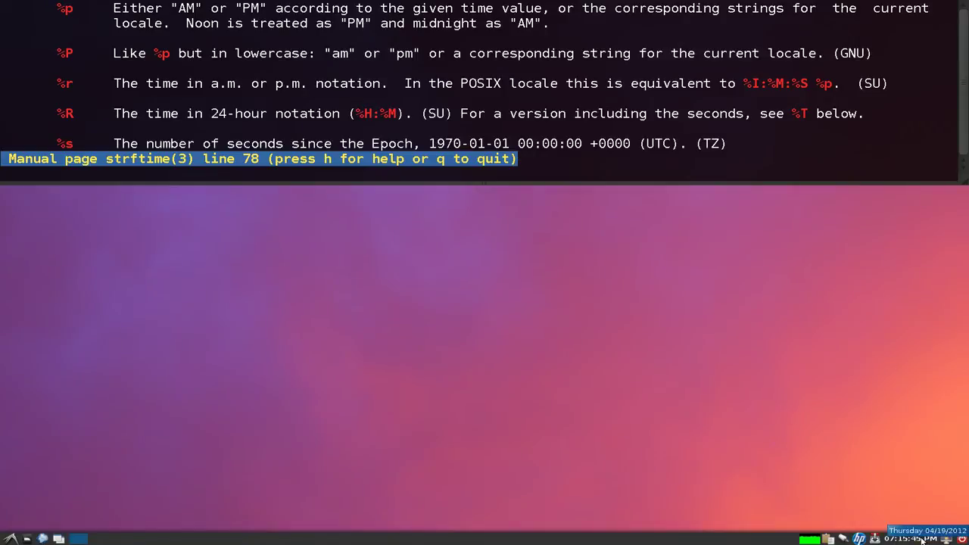
Step: Reopen the Digital Clock settings and compare the tooltip format with the tooltip shown on the taskbar clock
right_click(920, 538)
click(864, 444)
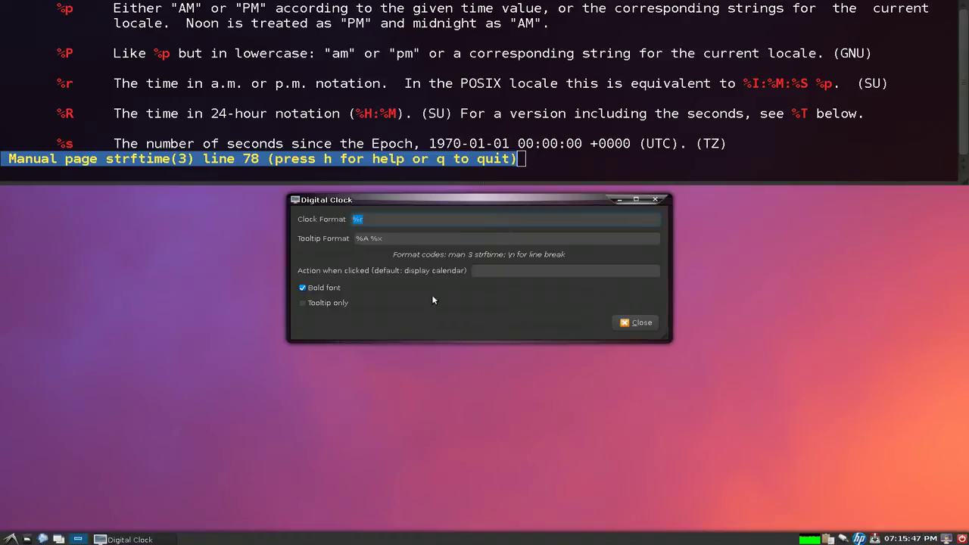
click(371, 241)
click(390, 238)
mouse_move(907, 539)
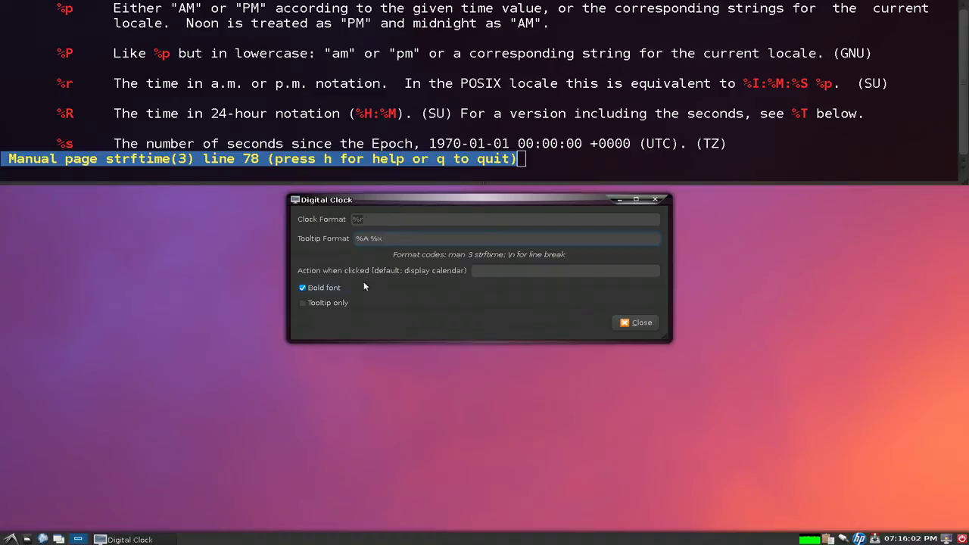
Step: Try the Tooltip only option for the clock, turn it off again, and close the settings
click(303, 304)
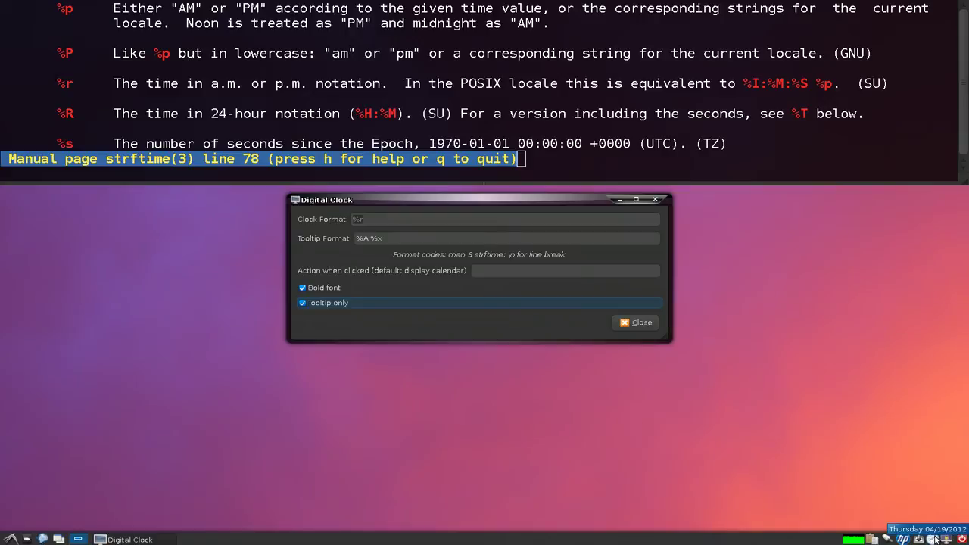
click(319, 304)
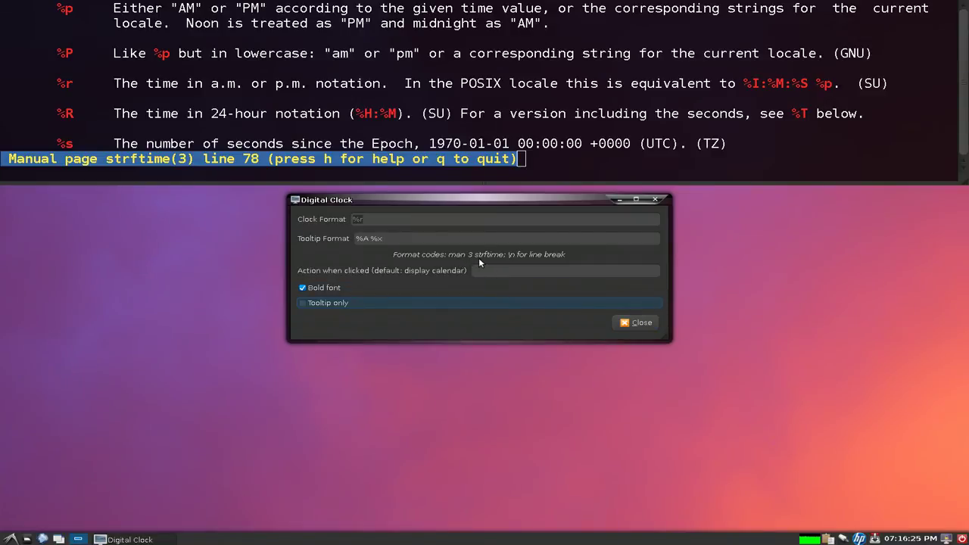
click(635, 325)
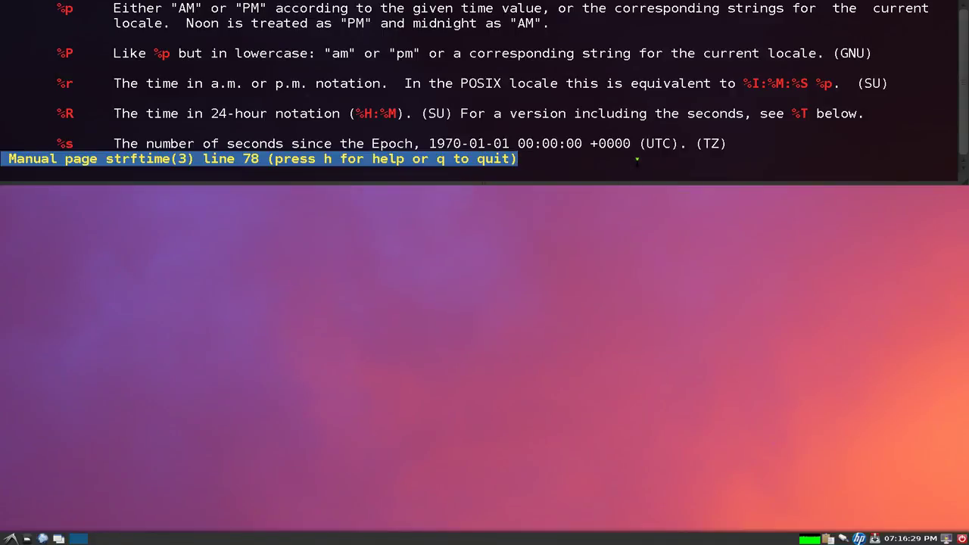
Step: Quit the strftime manual and show the date command's manual page with man date
key(q)
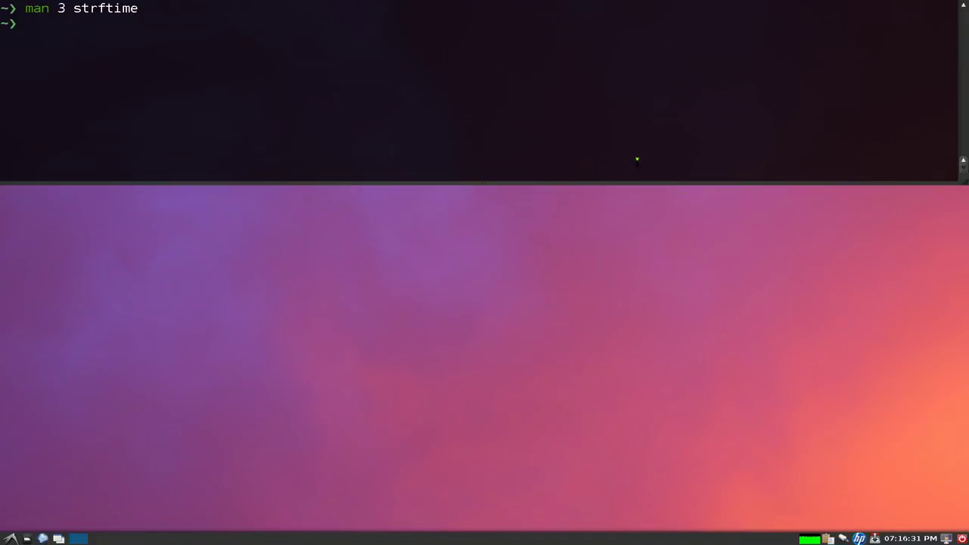
text(man date)
key(Return)
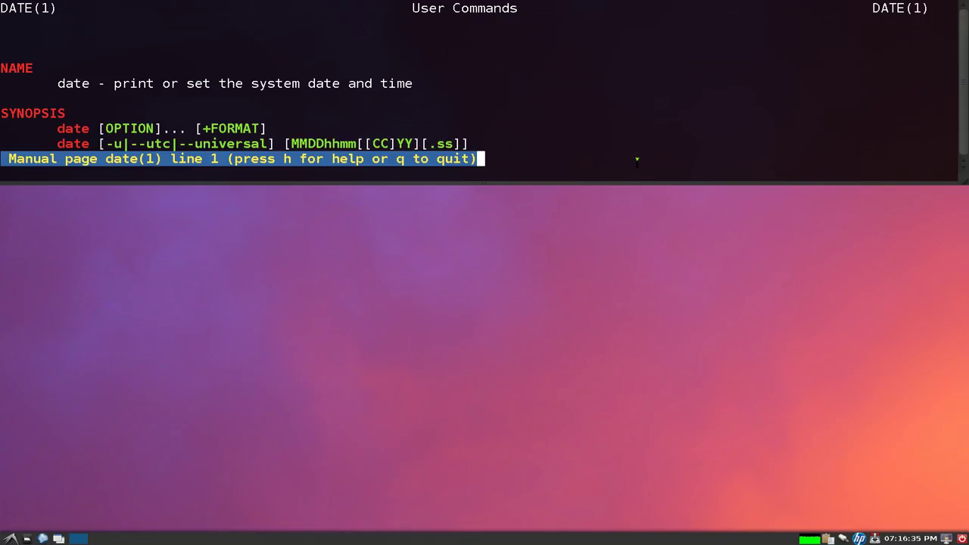
Step: Examine the date manual's FORMAT sequences for weekday and month names, and quit the manual
key(Down)
key(Down)
key(Down)
key(Down)
key(Down)
key(Down)
key(Down)
key(Down)
key(Down)
key(Down)
key(Down)
key(Down)
key(Down)
key(Down)
key(Down)
key(Down)
key(Down)
key(Down)
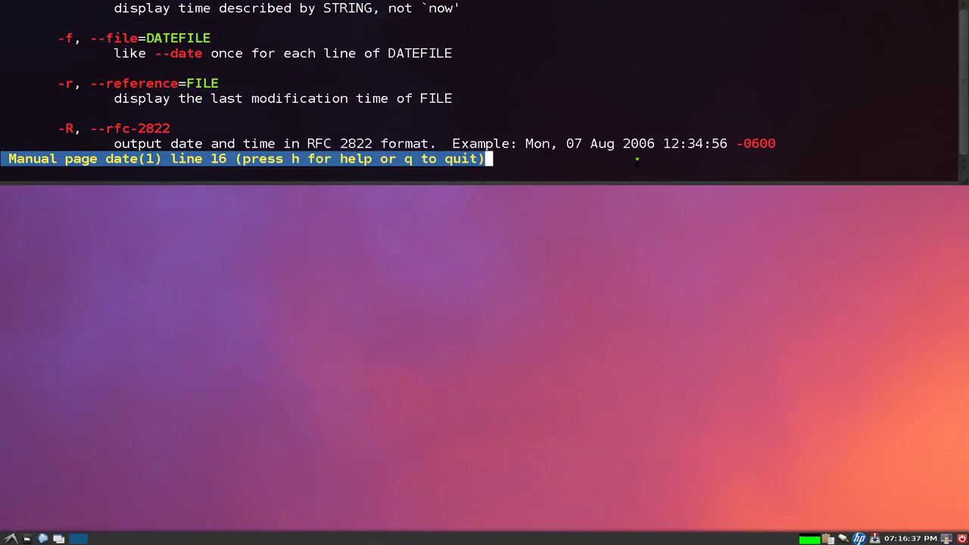
key(Down)
key(Down)
key(Down)
key(Down)
key(Down)
key(Down)
key(Down)
key(Down)
key(Down)
key(Down)
key(Down)
key(Down)
key(Down)
key(Down)
key(Down)
key(Down)
key(Down)
key(Down)
key(Down)
key(Down)
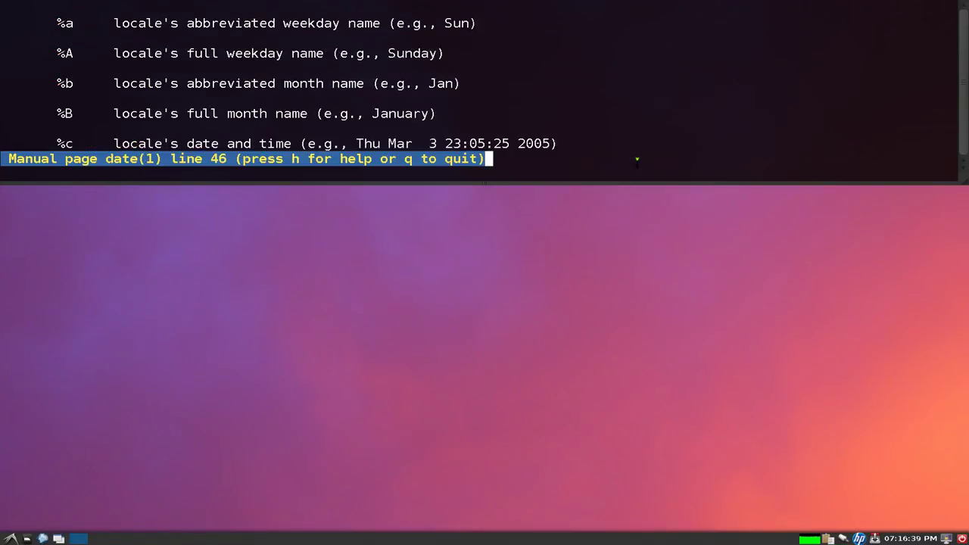
key(Up)
key(Up)
key(Up)
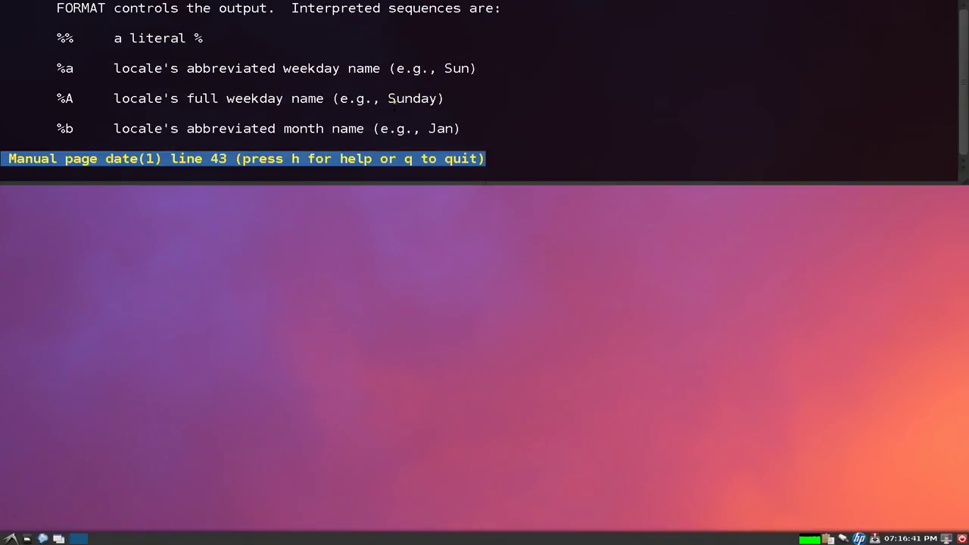
drag(58, 68, 99, 70)
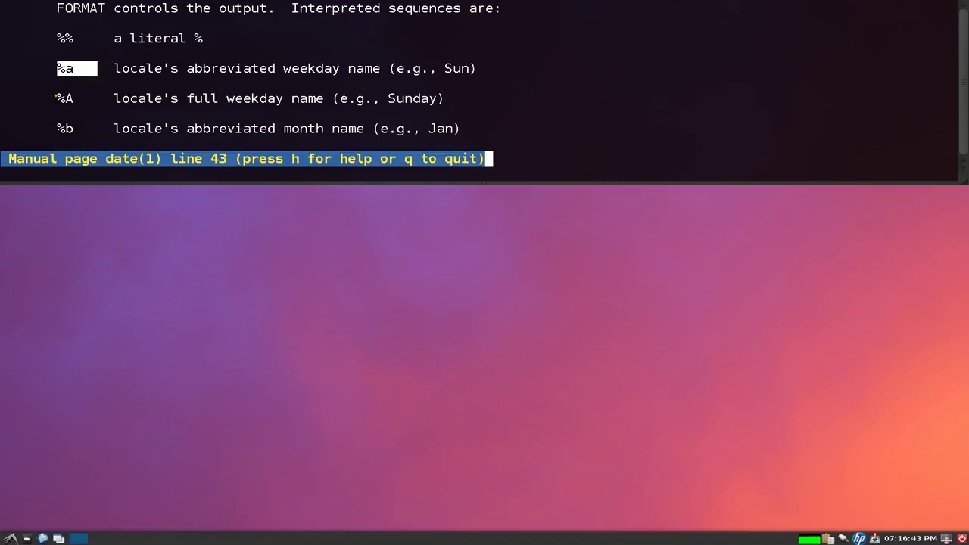
drag(58, 99, 97, 130)
click(97, 130)
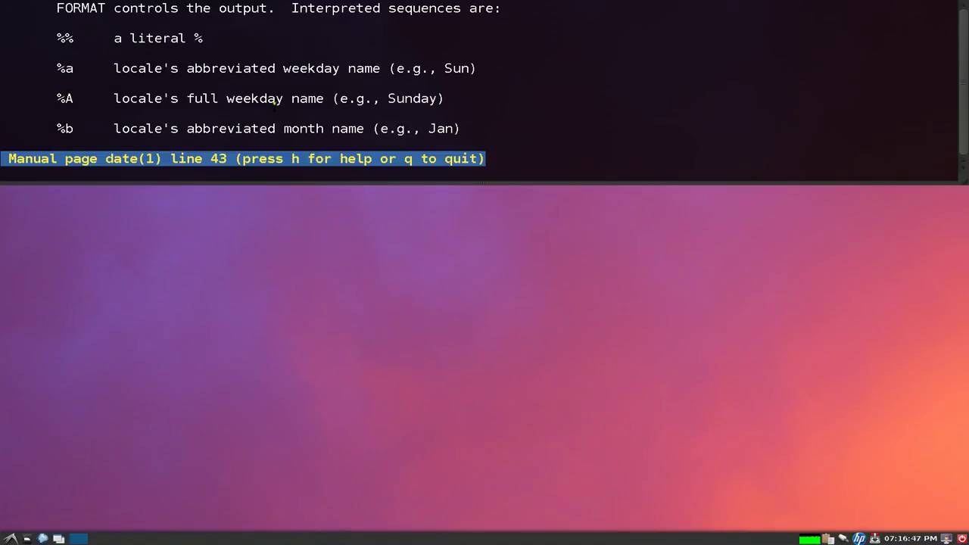
key(q)
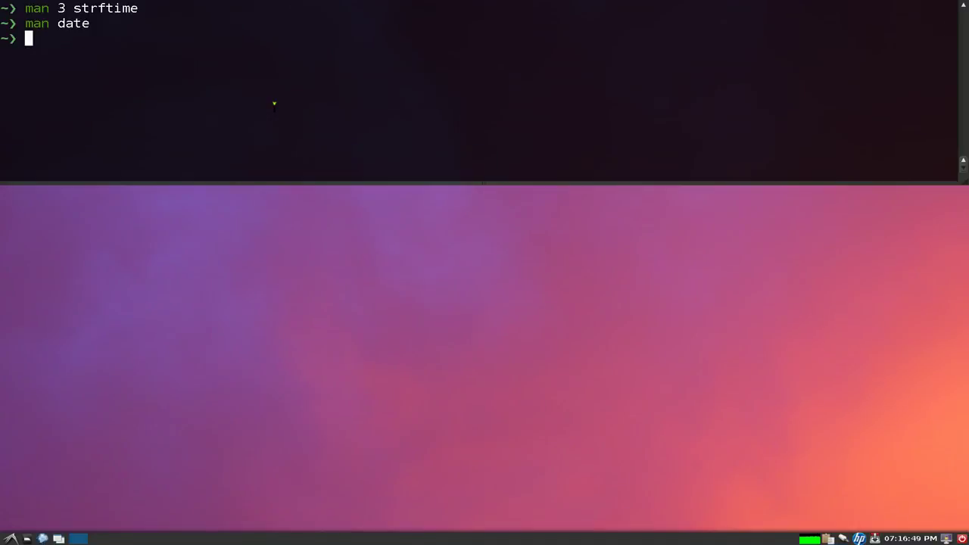